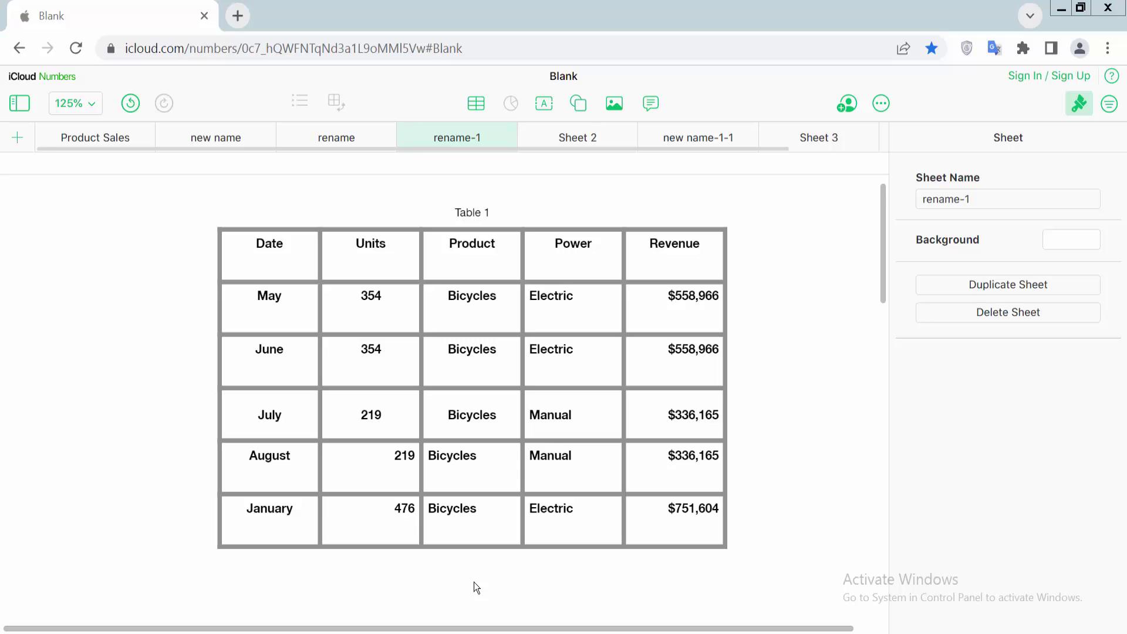
Step: Select the May Bicycles cell (C2) in Table 1 to show its cell formatting options
click(494, 314)
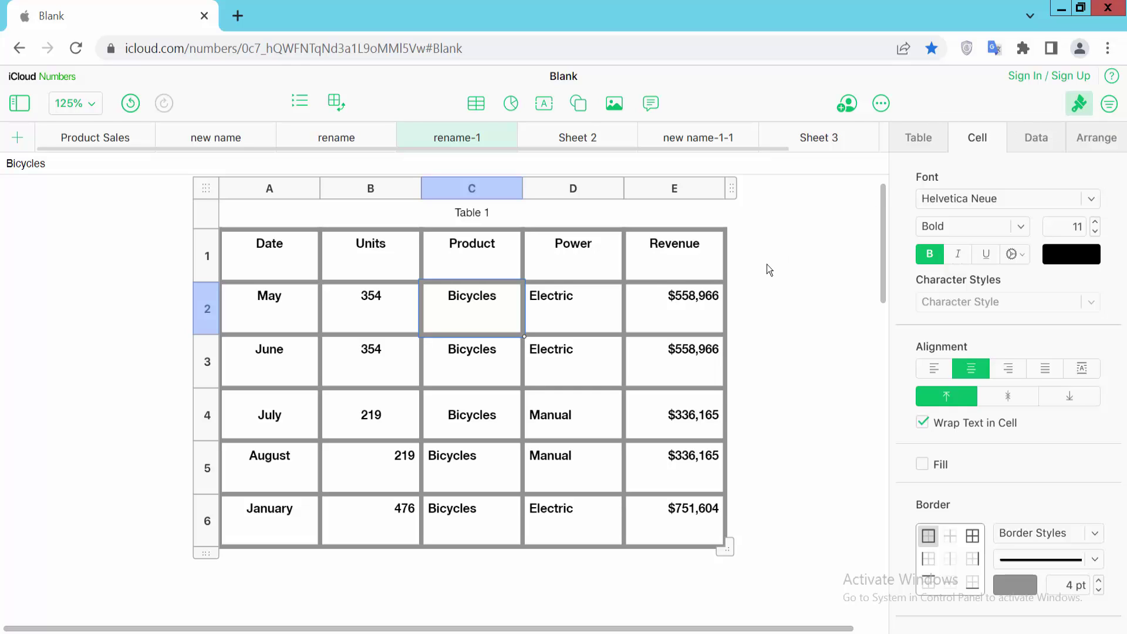
Step: Give column D (Power) centre horizontal and middle vertical alignment
click(573, 192)
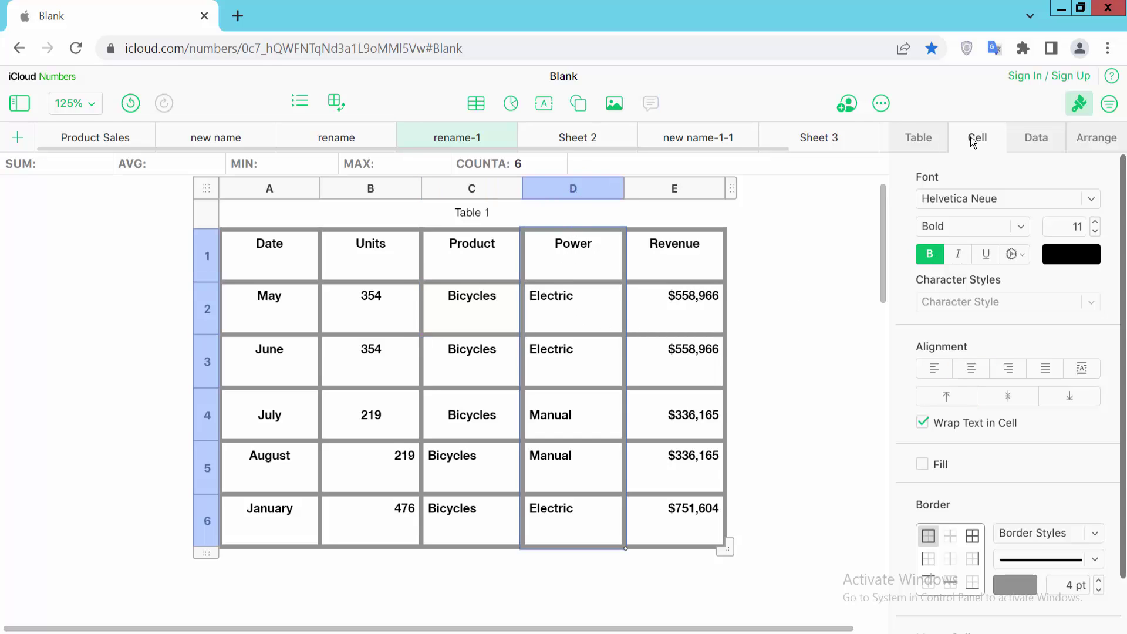
click(927, 144)
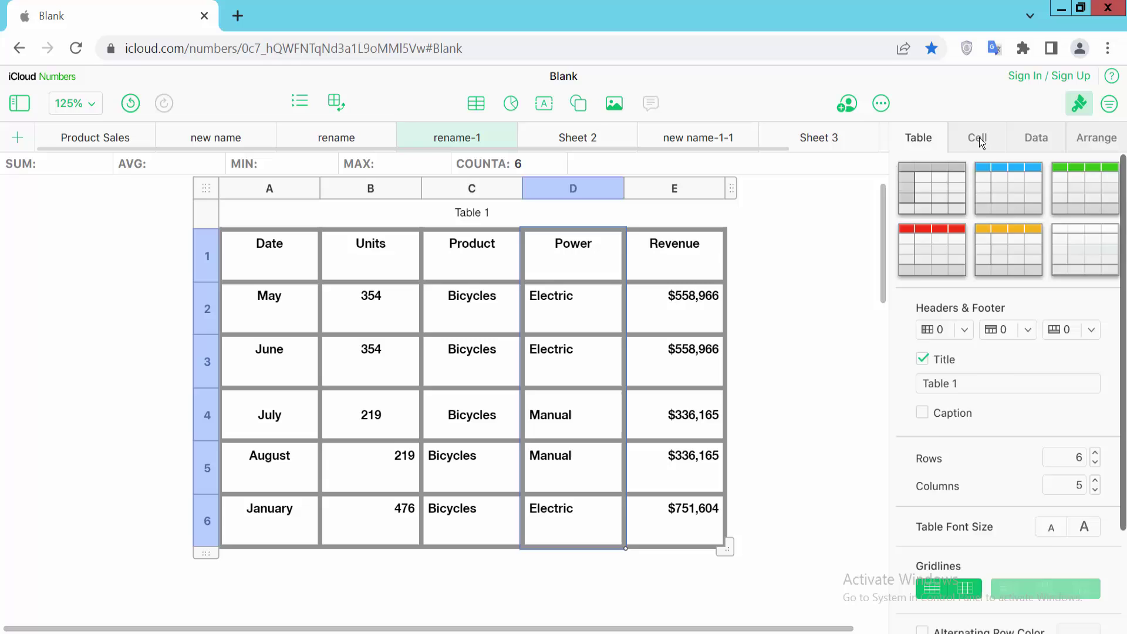
click(979, 142)
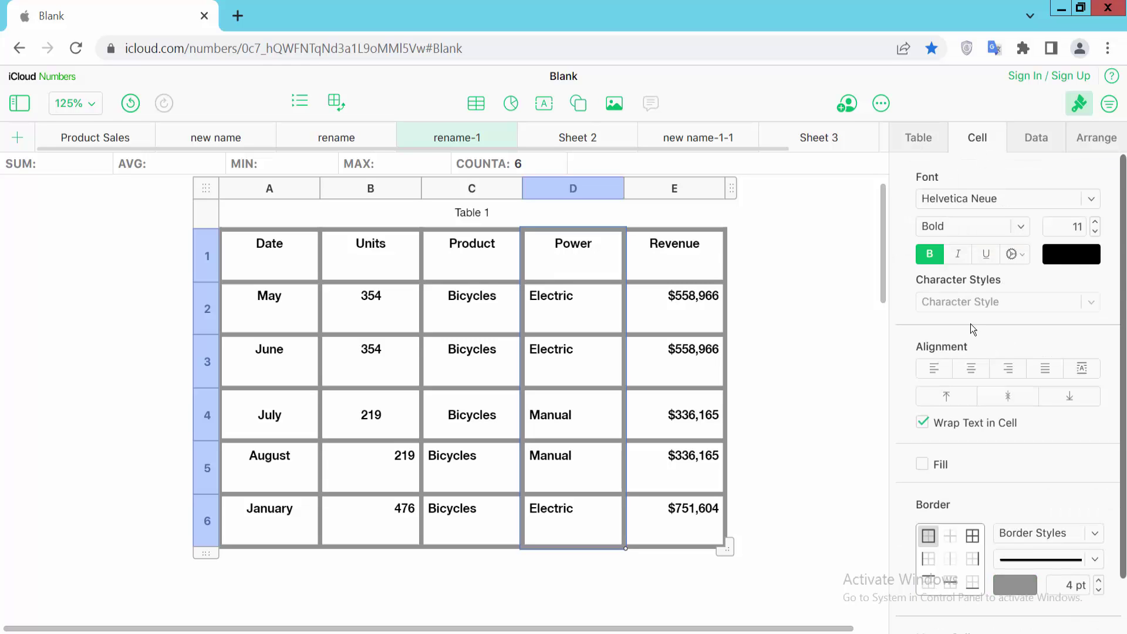
click(972, 370)
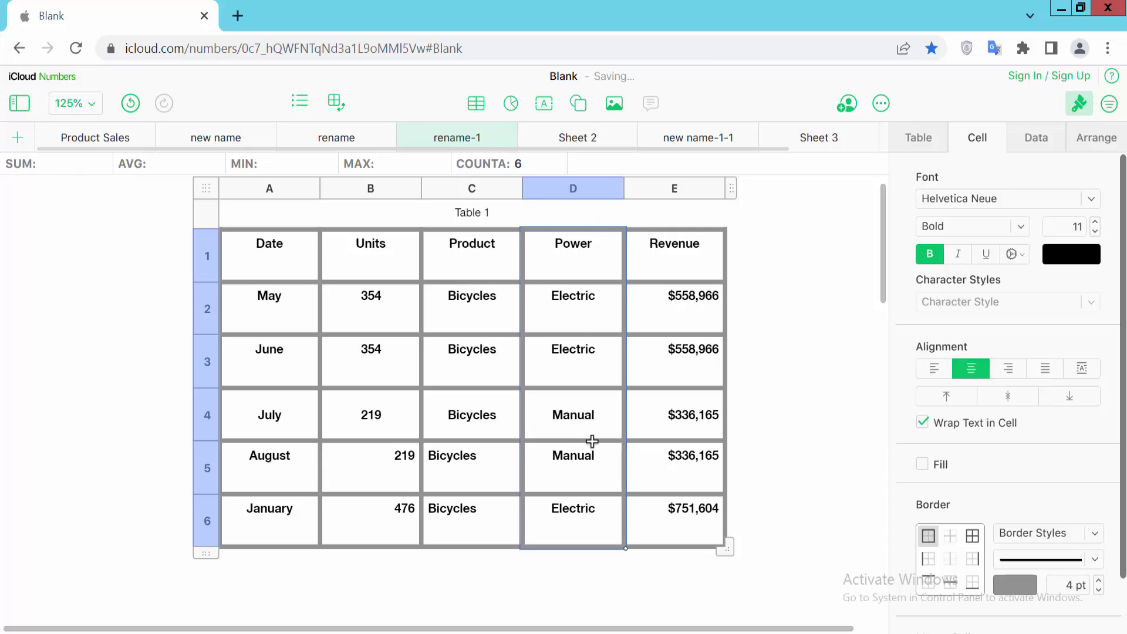
click(1010, 402)
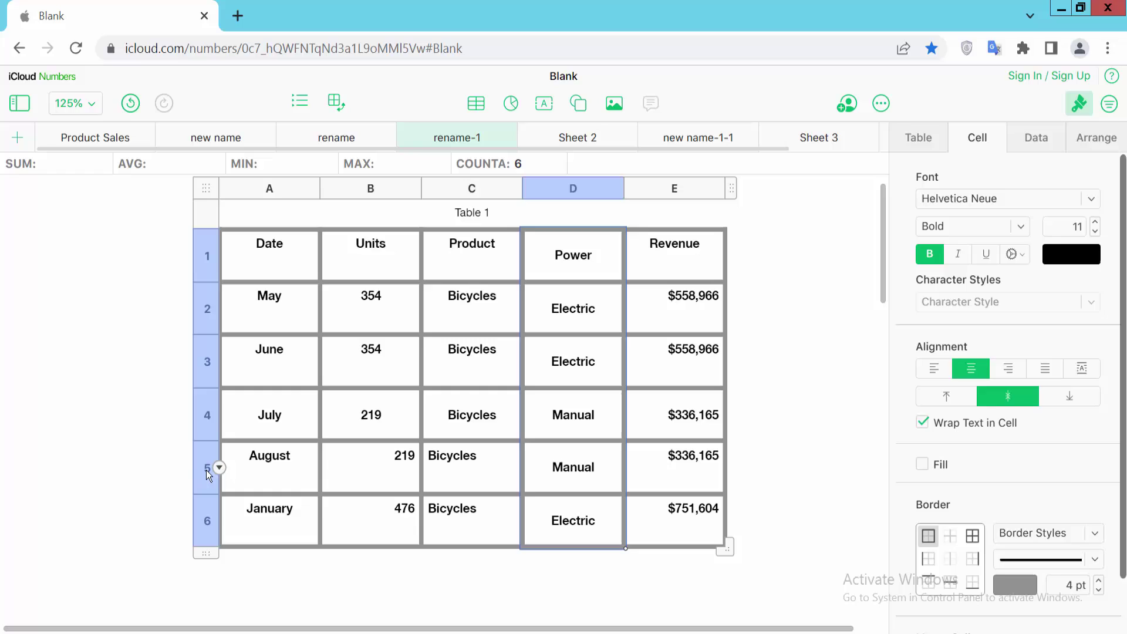
Step: Give row 5 (August) centre horizontal and middle vertical alignment
click(206, 469)
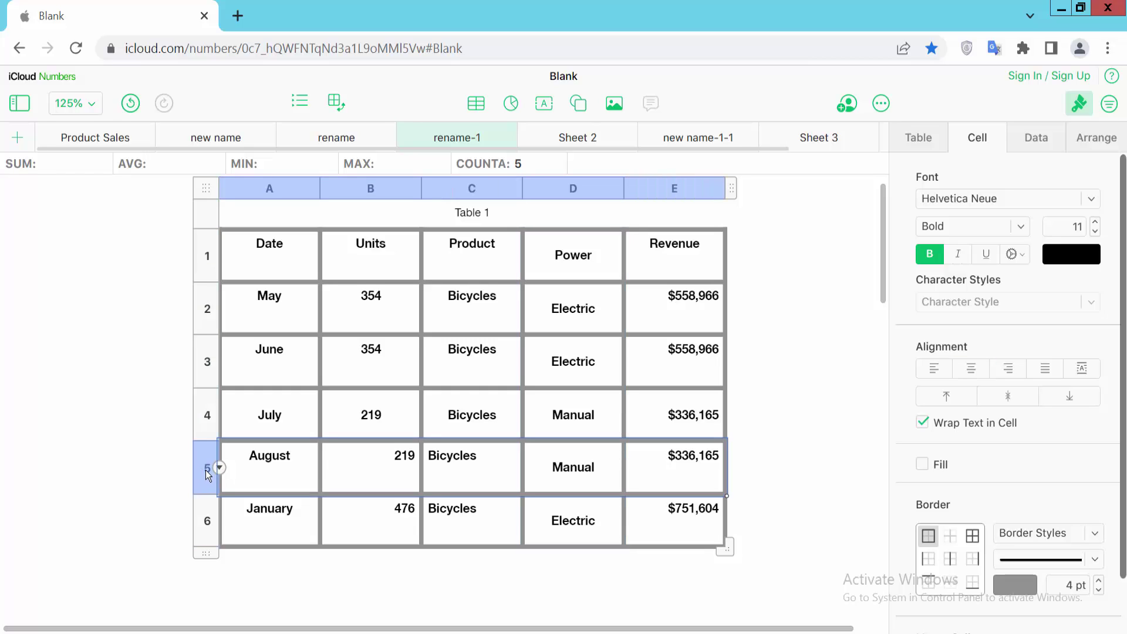
click(972, 369)
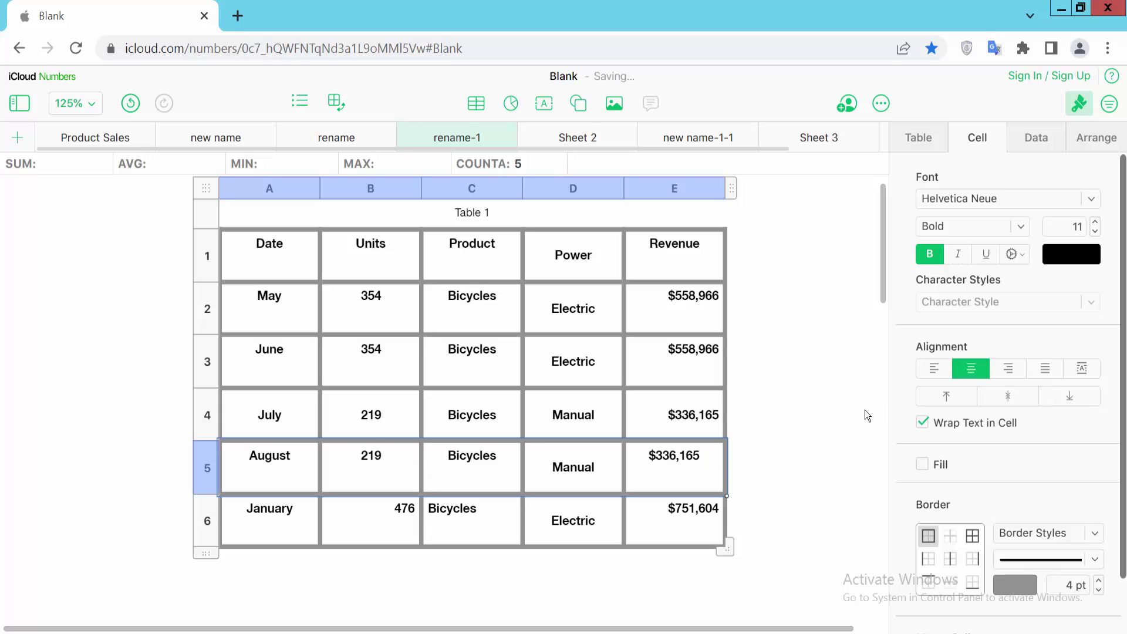
click(1009, 398)
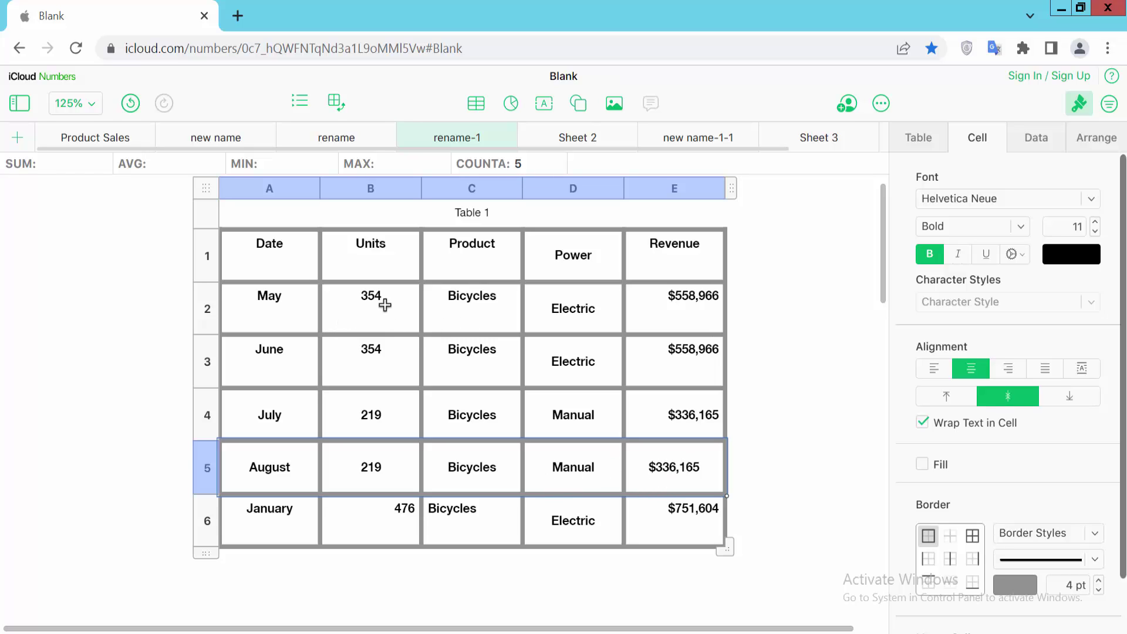
Step: Middle-align cells B2:D3 (May and June, Units to Power) vertically, then deselect the table
drag(370, 295, 539, 356)
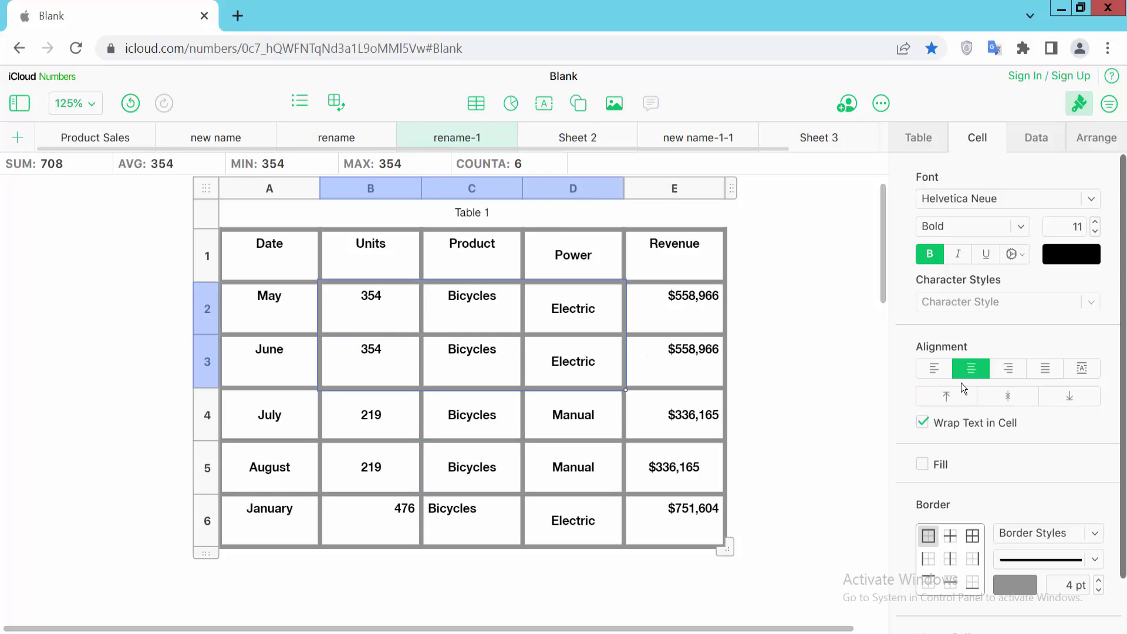
click(1011, 395)
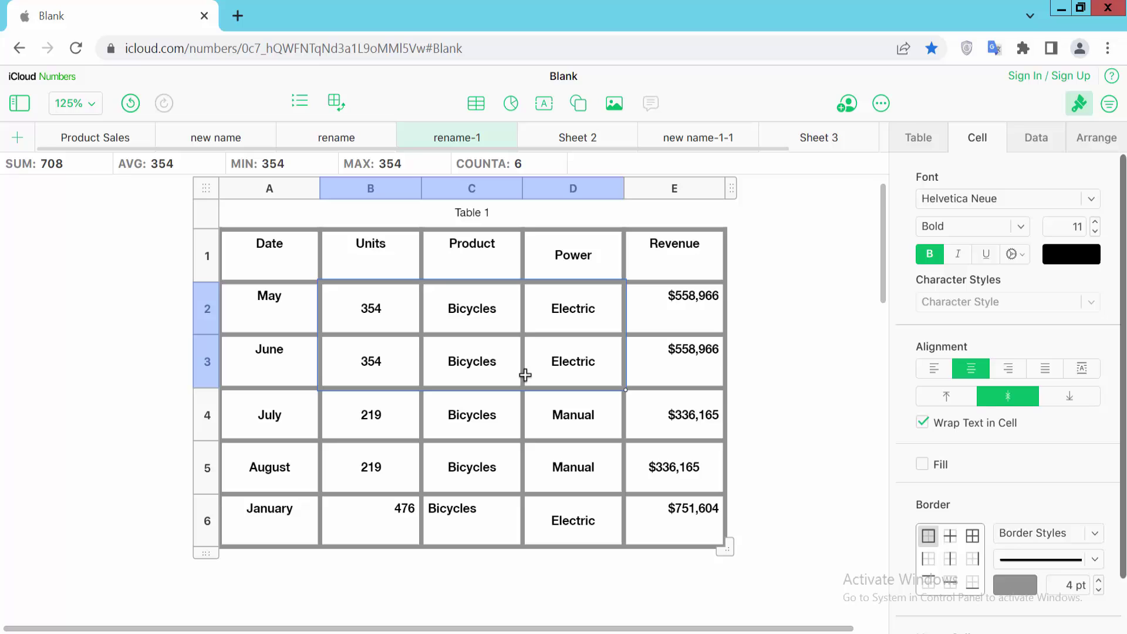
click(915, 138)
click(800, 267)
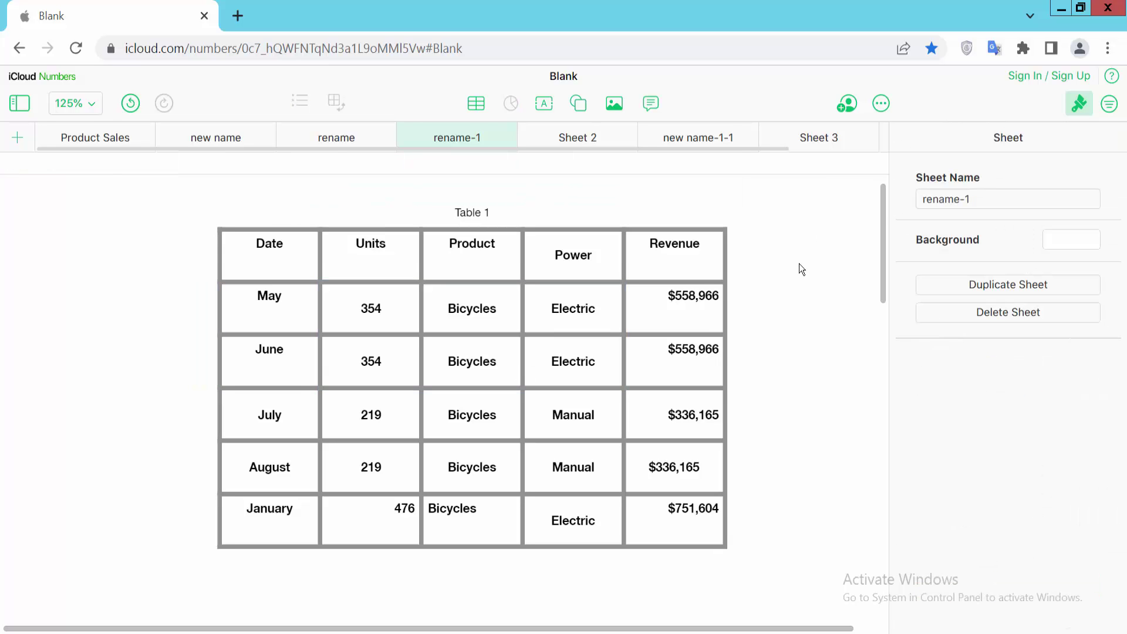